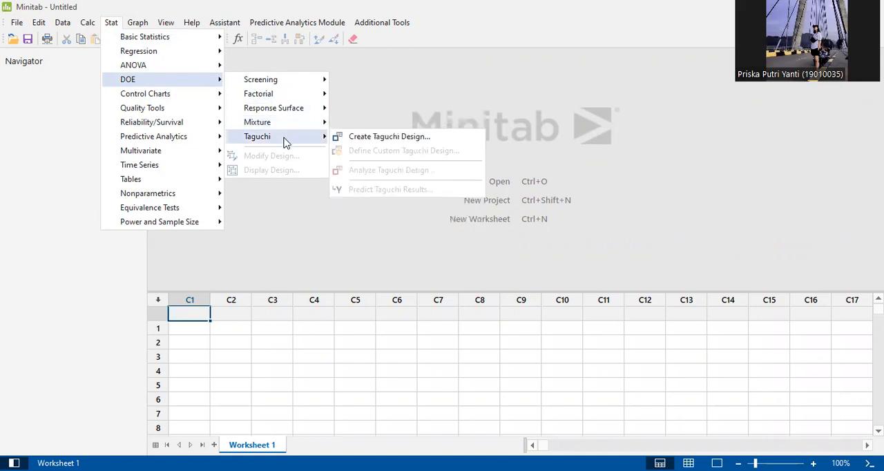
- Start creating a Taguchi design and switch to PowerPoint to consult the orthogonal array and factor-level slides
{"action": "left_click", "coordinate": [371, 138]}
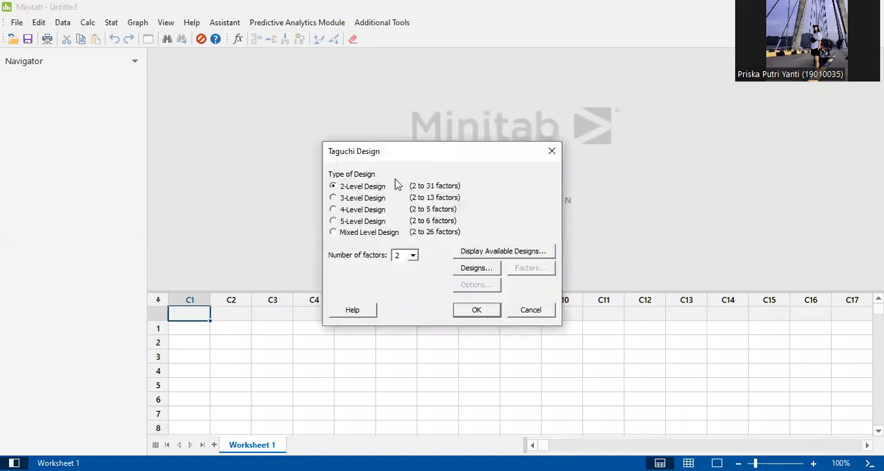
{"action": "left_click", "coordinate": [484, 30]}
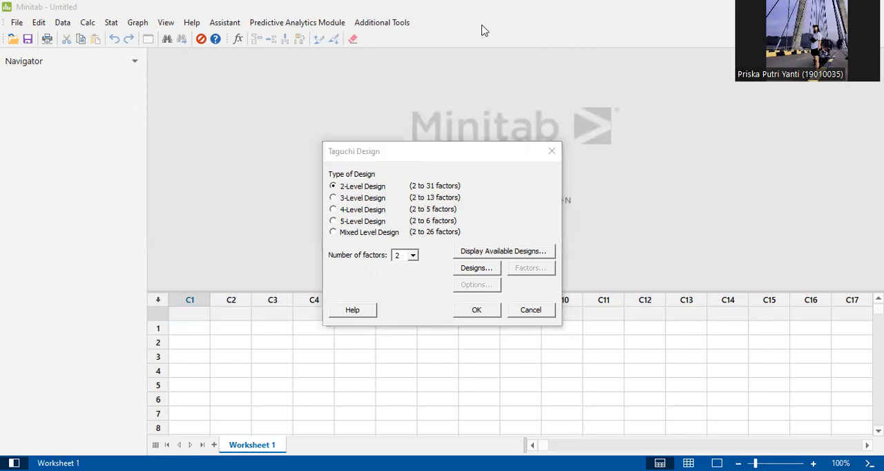
{"action": "key", "text": "alt+Tab"}
{"action": "left_click", "coordinate": [74, 189]}
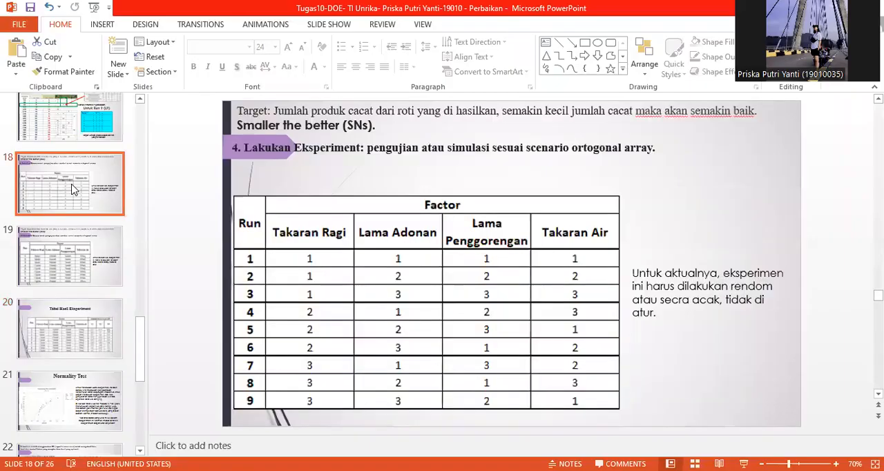
{"action": "left_click", "coordinate": [82, 134]}
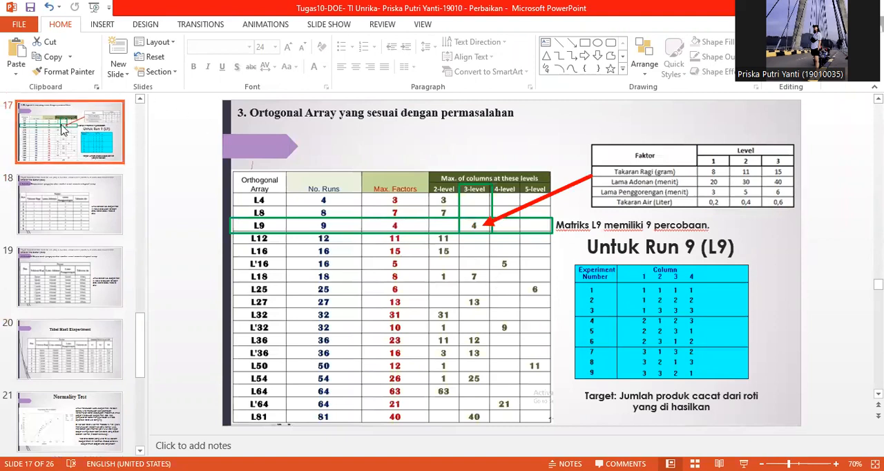
{"action": "scroll", "coordinate": [63, 127], "scroll_direction": "up", "scroll_amount": 3}
{"action": "left_click", "coordinate": [71, 199]}
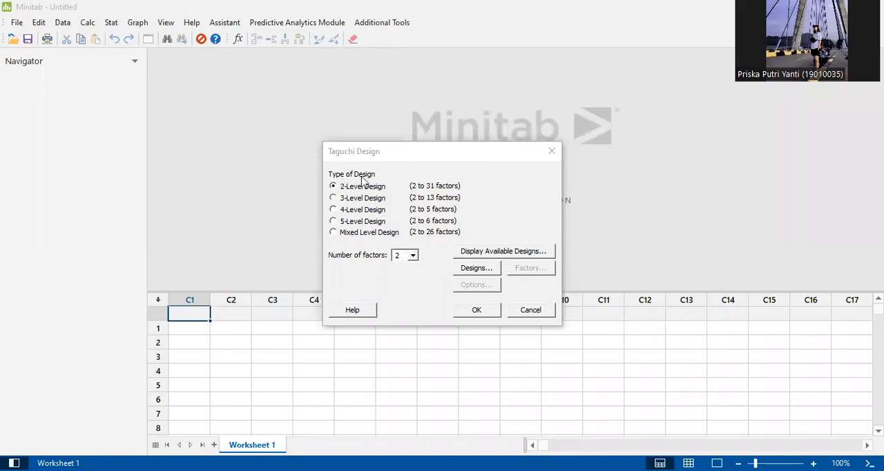
- Configure the Taguchi design in Minitab as a 3-level design with 4 factors using the L9 array
{"action": "left_click", "coordinate": [334, 198]}
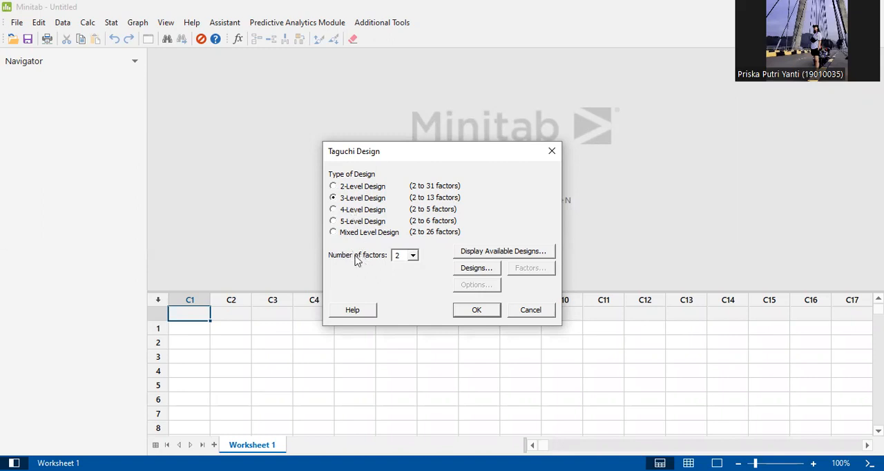
{"action": "left_click", "coordinate": [412, 256]}
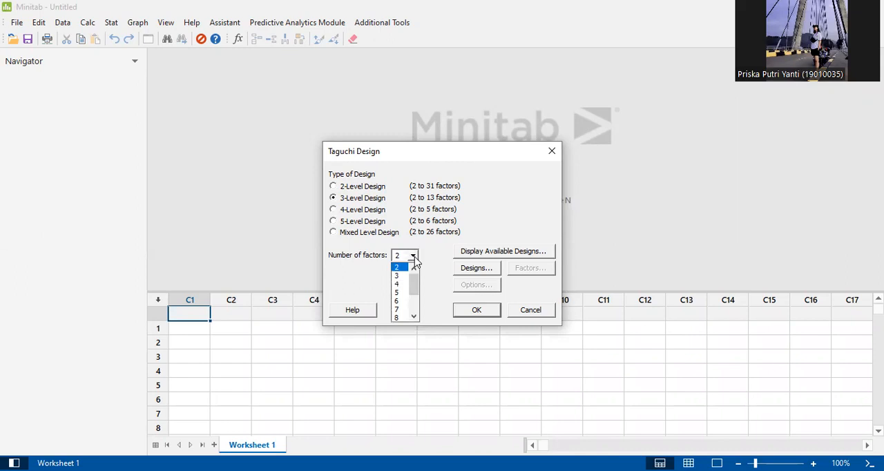
{"action": "left_click", "coordinate": [399, 284]}
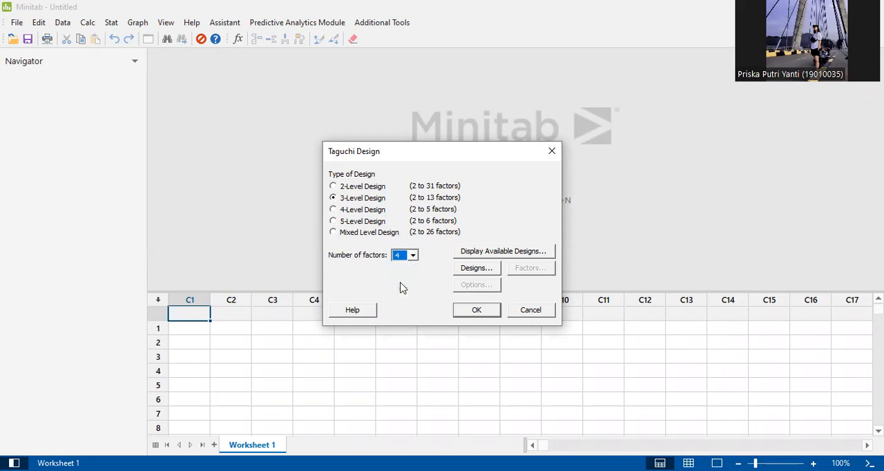
{"action": "left_click", "coordinate": [485, 271]}
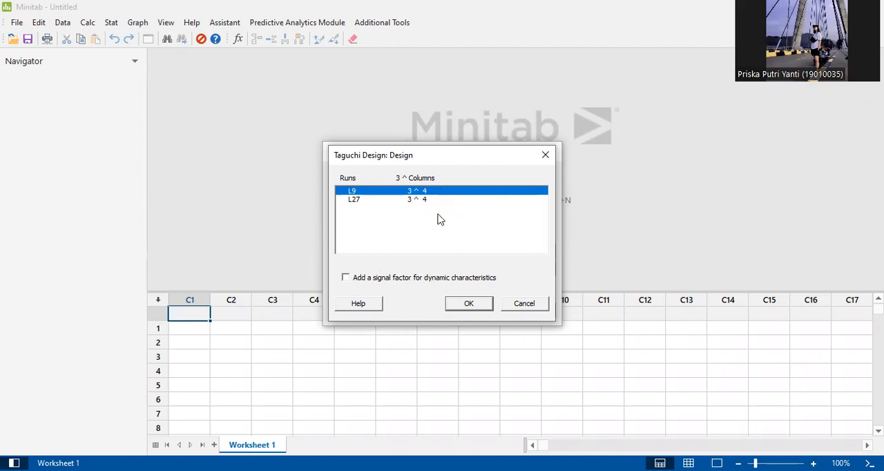
{"action": "left_click", "coordinate": [463, 304]}
- Name factor A "Takaran Ragi" in the design's factor settings, consulting the factor table slide in PowerPoint
{"action": "left_click", "coordinate": [523, 273]}
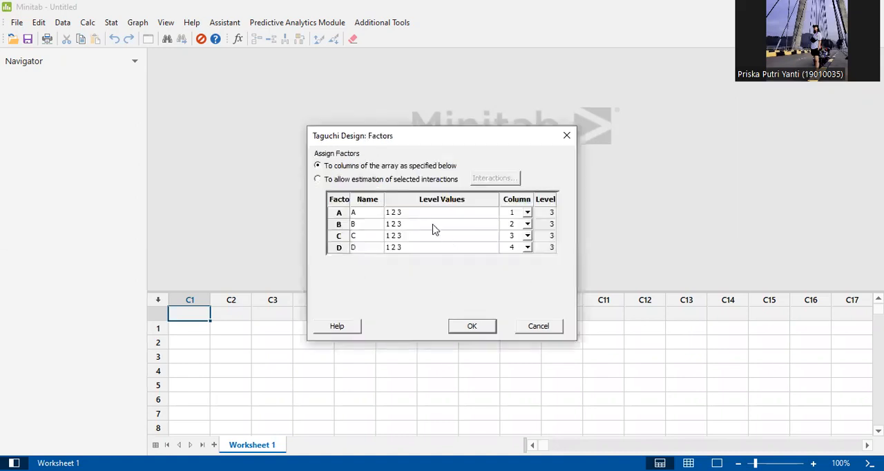
{"action": "left_click", "coordinate": [368, 215]}
{"action": "left_click", "coordinate": [366, 225]}
{"action": "left_click", "coordinate": [366, 247]}
{"action": "left_click", "coordinate": [364, 215]}
{"action": "left_click", "coordinate": [461, 31]}
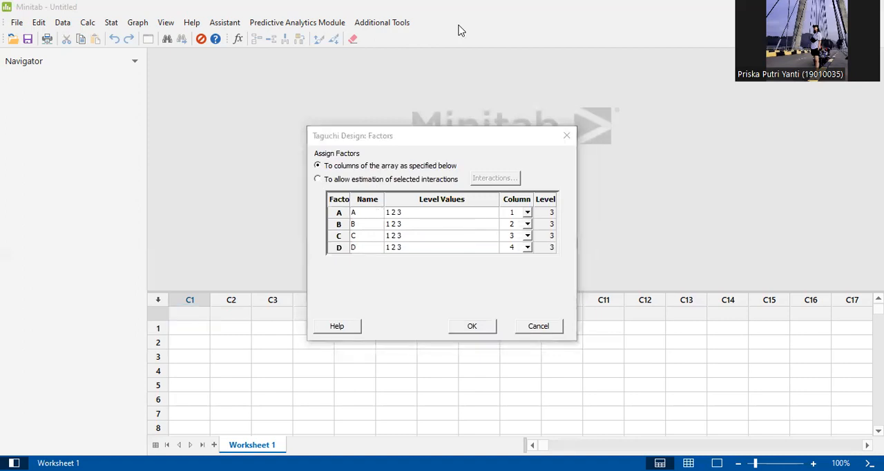
{"action": "key", "text": "alt+Tab"}
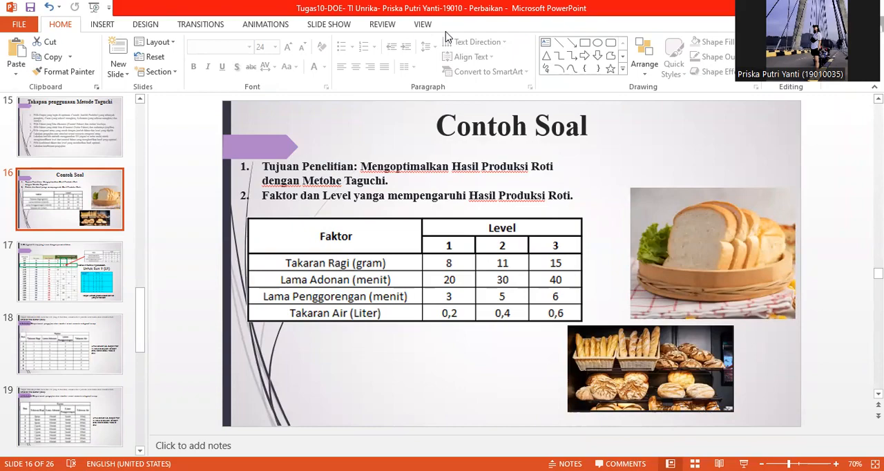
{"action": "key", "text": "alt+Tab"}
{"action": "left_click", "coordinate": [373, 213]}
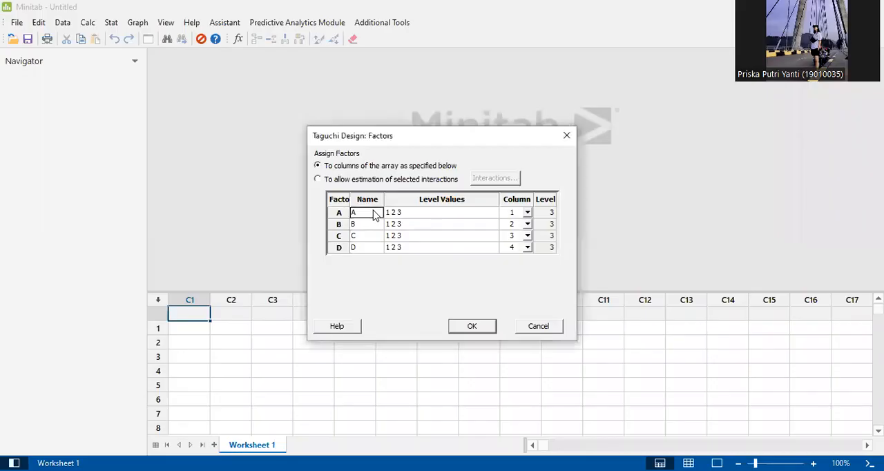
{"action": "type", "text": "Takaran"}
{"action": "type", "text": " Ta"}
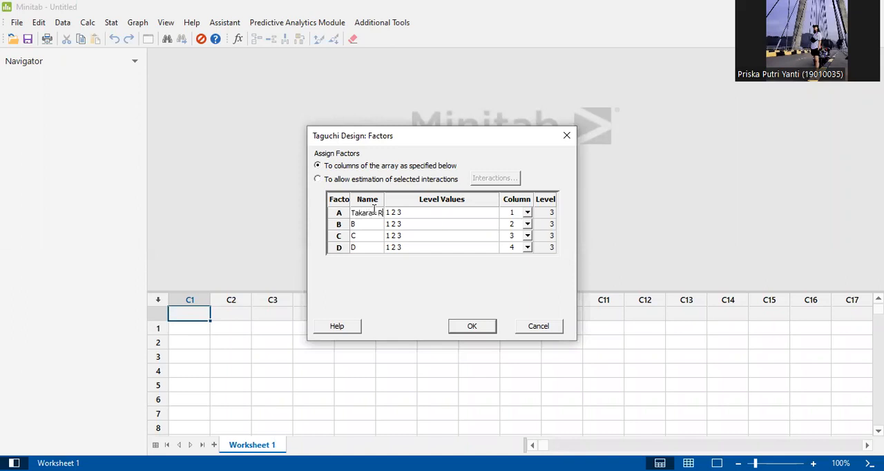
{"action": "type", "text": "gi"}
- Set factor A's level values to 8gram, 11gram and 15gram, following the factor table in PowerPoint
{"action": "left_click", "coordinate": [423, 40]}
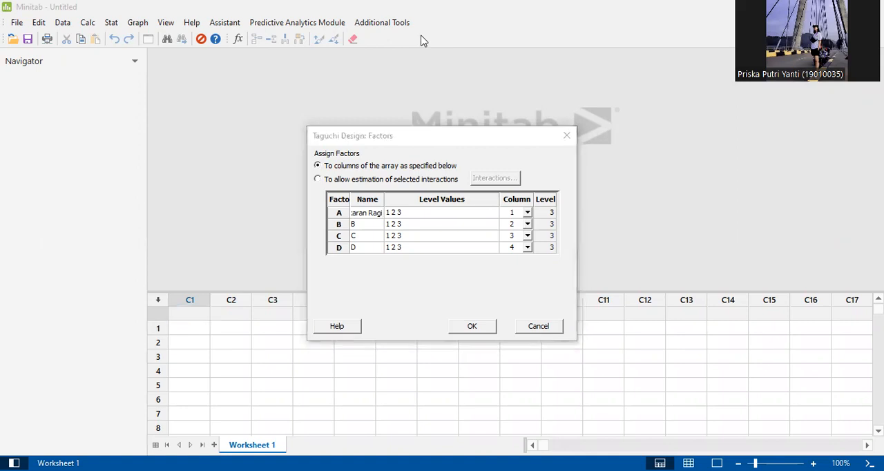
{"action": "key", "text": "alt+Tab"}
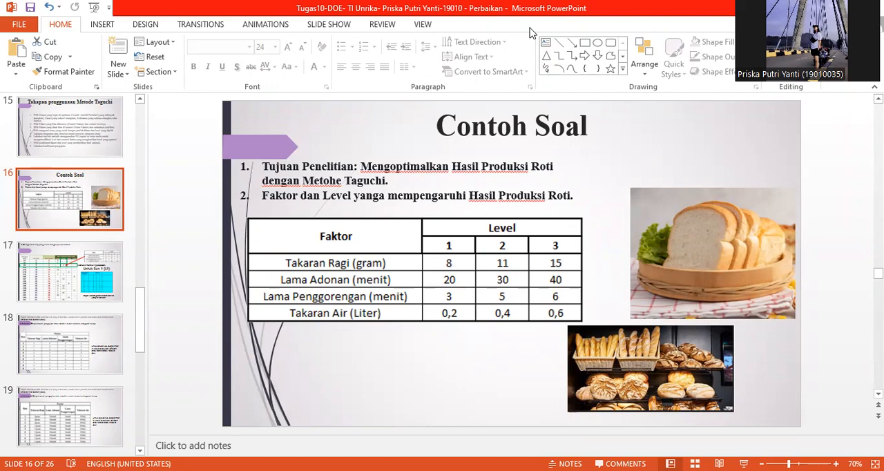
{"action": "key", "text": "alt+Tab"}
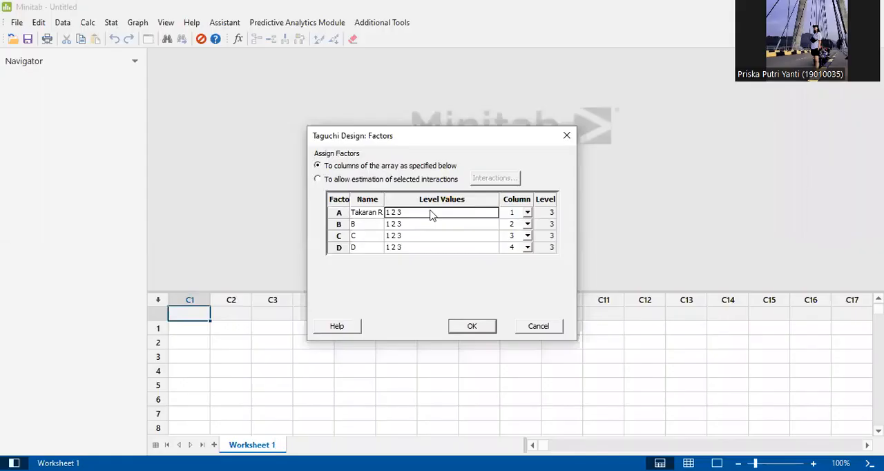
{"action": "left_click", "coordinate": [430, 216]}
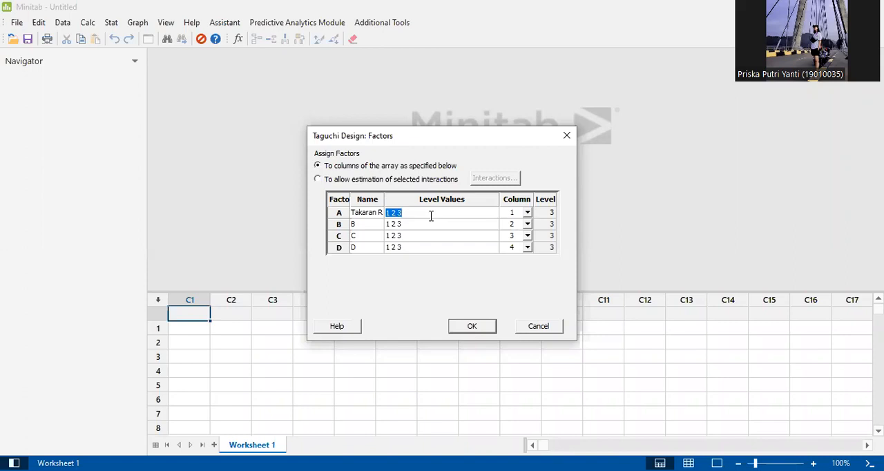
{"action": "type", "text": "8gram 11gram 15gram"}
- Name factor B "Lama Adonan"
{"action": "left_click", "coordinate": [367, 227]}
{"action": "type", "text": "Lama"}
{"action": "type", "text": " Asonan"}
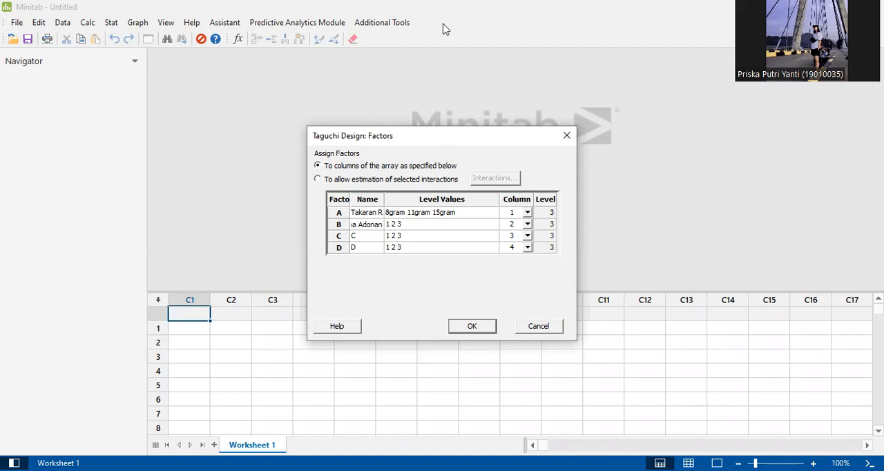
- Set factor B's level values to 20menit, 30menit and 40menit, following the factor table in PowerPoint
{"action": "left_click", "coordinate": [494, 92]}
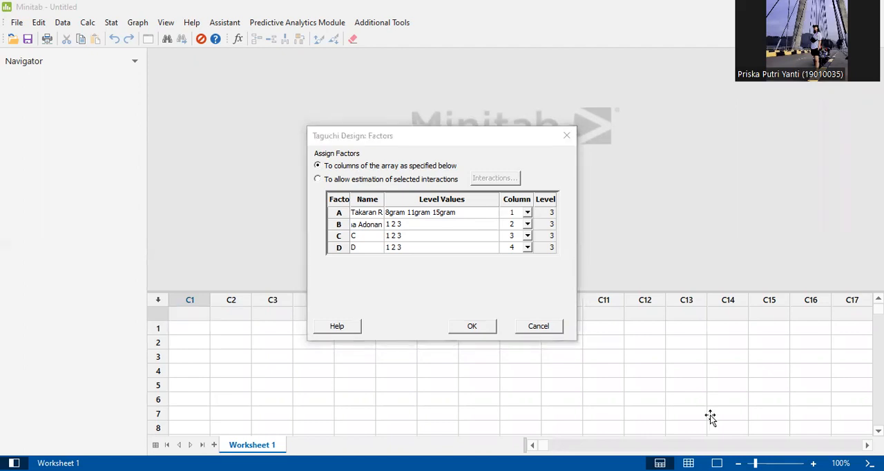
{"action": "key", "text": "alt+Tab"}
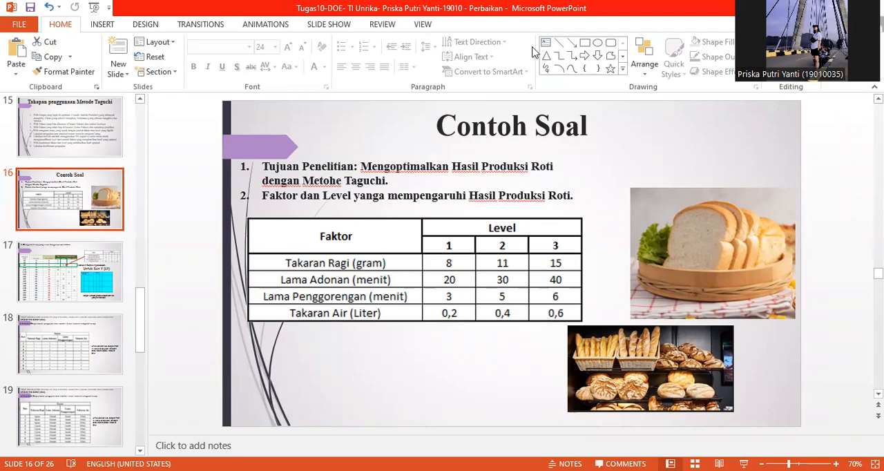
{"action": "key", "text": "alt+Tab"}
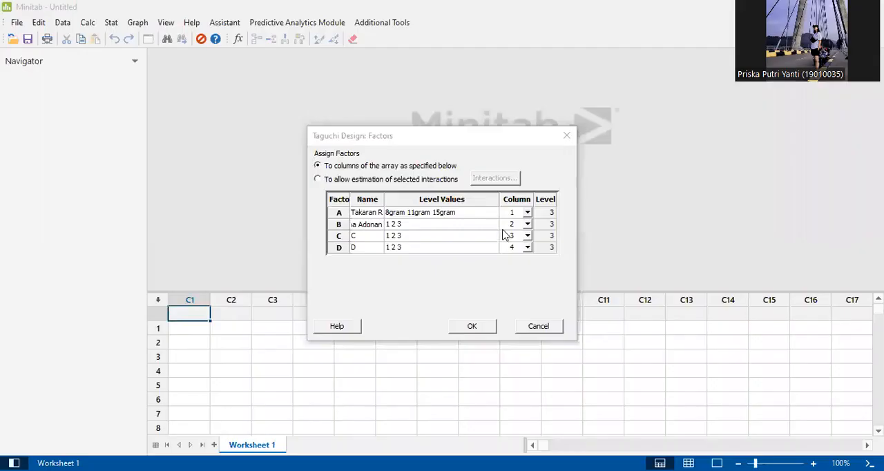
{"action": "left_click", "coordinate": [424, 228]}
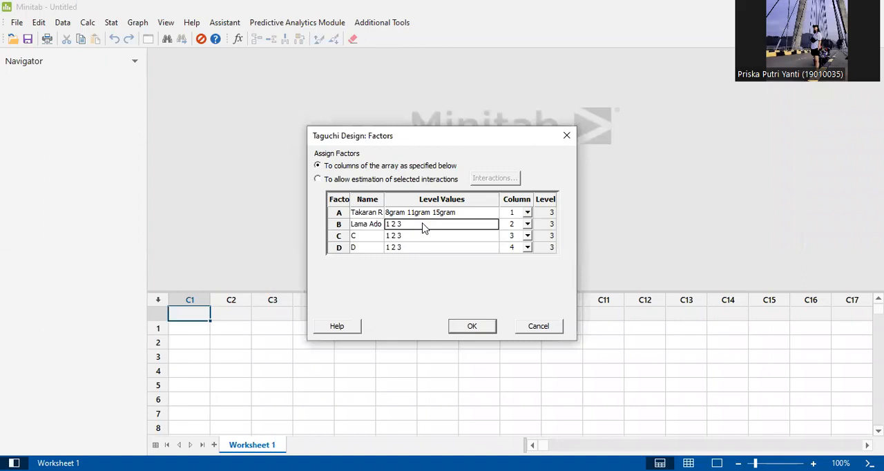
{"action": "key", "text": "BackSpace"}
{"action": "type", "text": "20m"}
{"action": "type", "text": "en"}
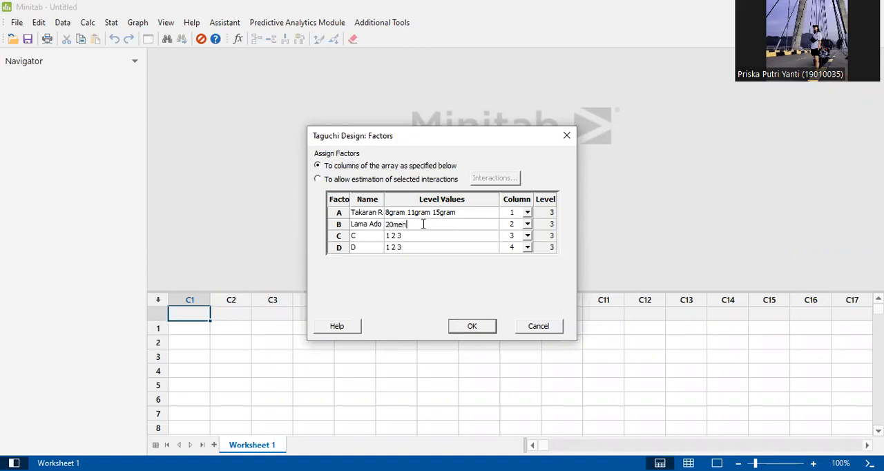
{"action": "type", "text": "it 30n"}
{"action": "type", "text": "enit"}
{"action": "type", "text": " 40m"}
{"action": "type", "text": "enit"}
- Name factor C "Lama Penggorengan"
{"action": "left_click", "coordinate": [367, 241]}
{"action": "type", "text": "Lama"}
{"action": "type", "text": " Penggo"}
{"action": "type", "text": "rengan"}
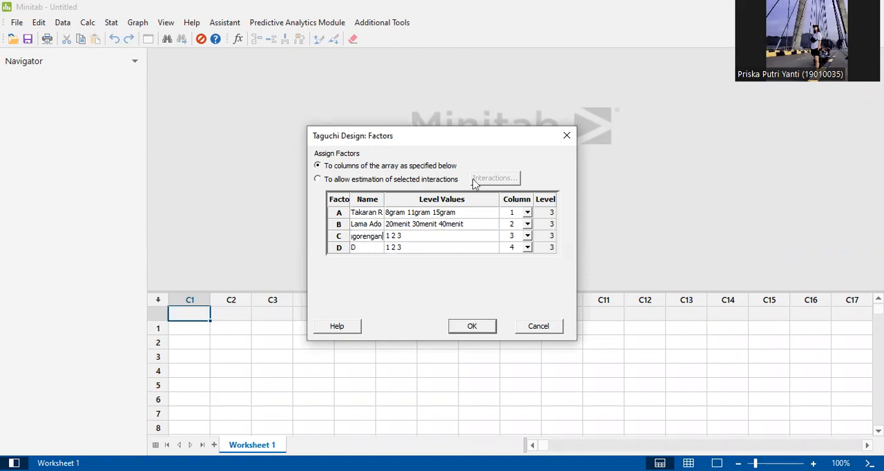
- Set factor C's level values to 3menit, 5menit and 6menit, following the factor table in PowerPoint
{"action": "key", "text": "alt+Tab"}
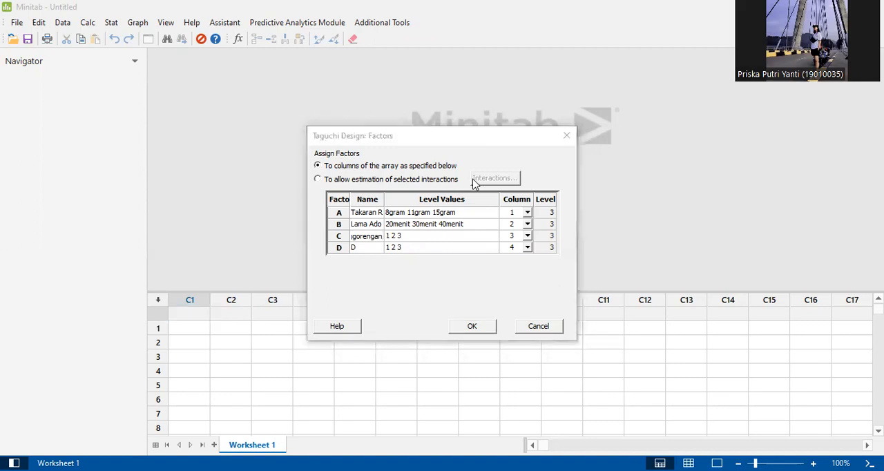
{"action": "left_click", "coordinate": [724, 415]}
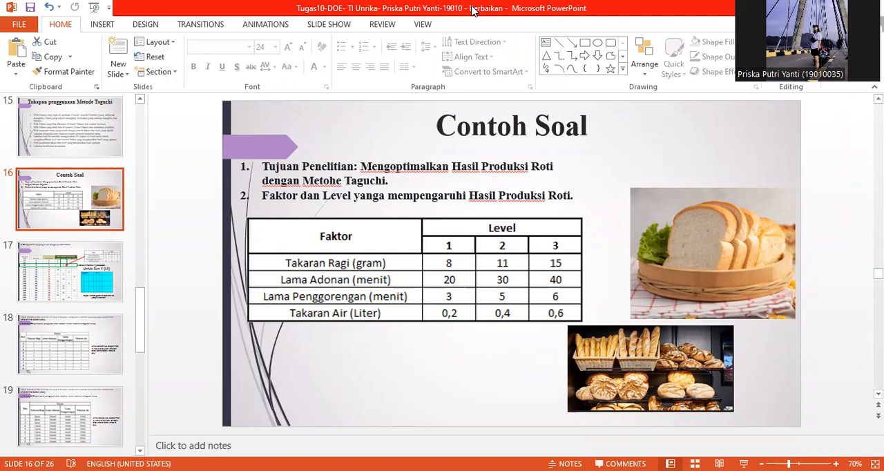
{"action": "key", "text": "alt+Tab"}
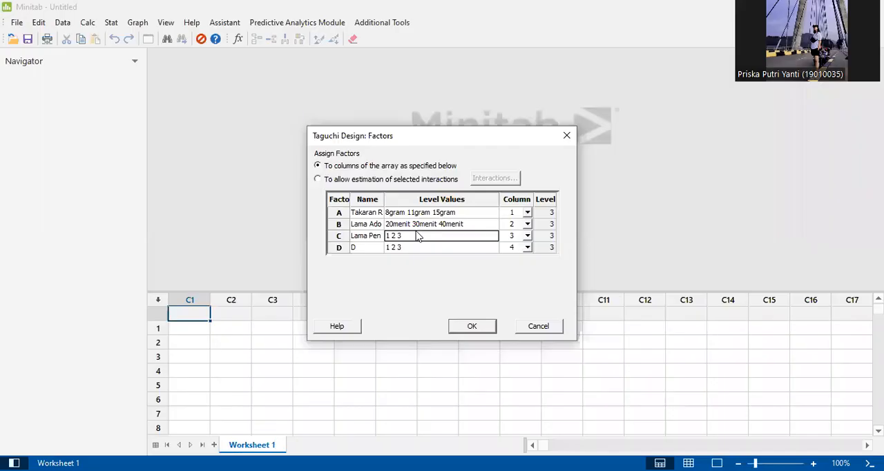
{"action": "type", "text": "3men"}
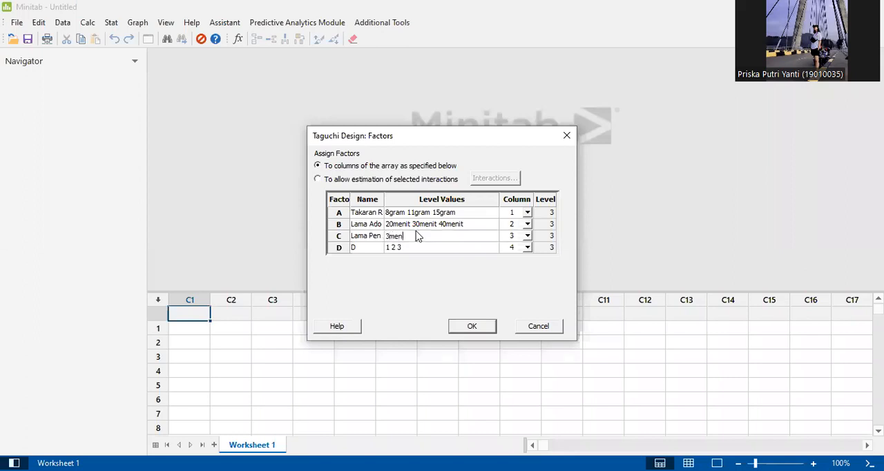
{"action": "type", "text": "it 5men"}
{"action": "type", "text": "it"}
{"action": "type", "text": " 1"}
{"action": "type", "text": "6men"}
{"action": "type", "text": "it"}
- Consult the factor table in PowerPoint and name factor D "Takaran Air" in Minitab
{"action": "left_click", "coordinate": [416, 32]}
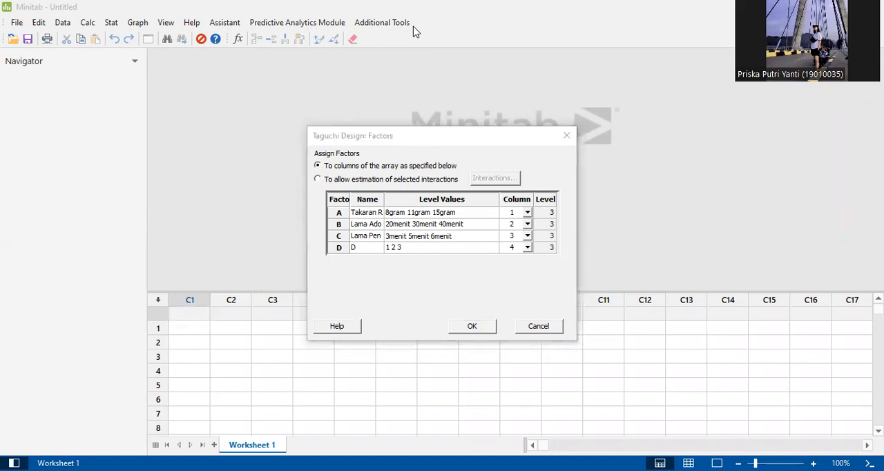
{"action": "key", "text": "alt+Tab"}
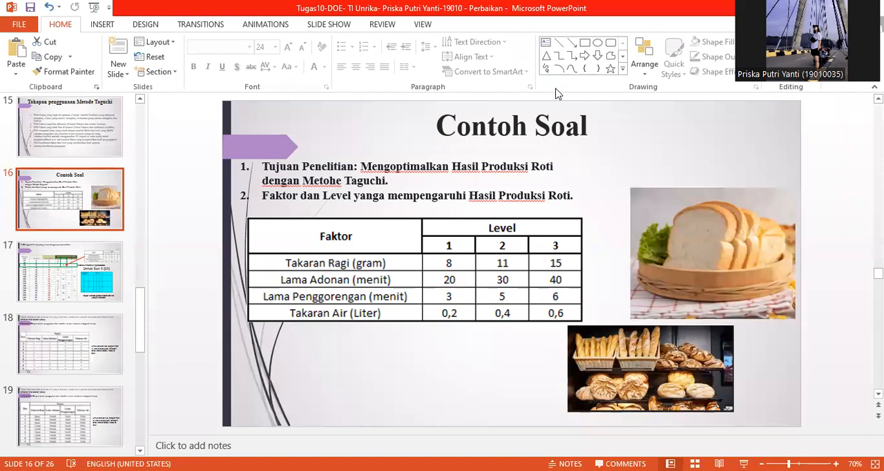
{"action": "key", "text": "alt+Tab"}
{"action": "left_click", "coordinate": [370, 247]}
{"action": "type", "text": "Takat"}
{"action": "key", "text": "BackSpace"}
{"action": "type", "text": "ran Air"}
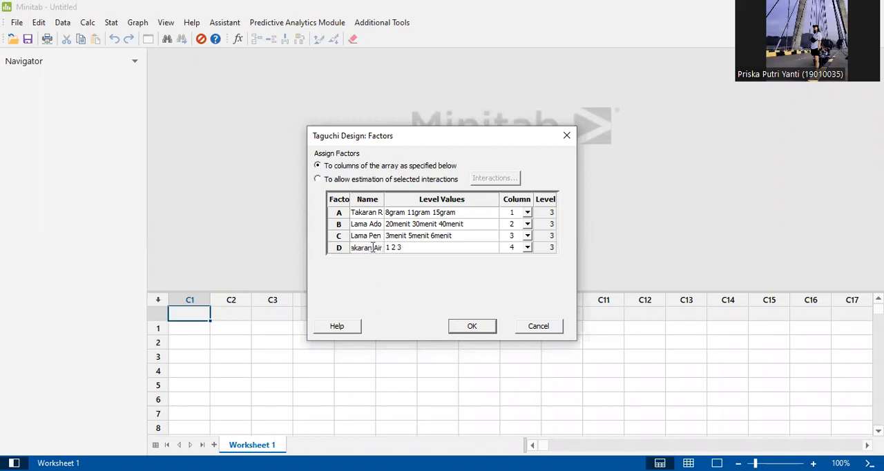
- Set factor D's level values to 200mL, 400mL and 600mL
{"action": "left_click", "coordinate": [417, 250]}
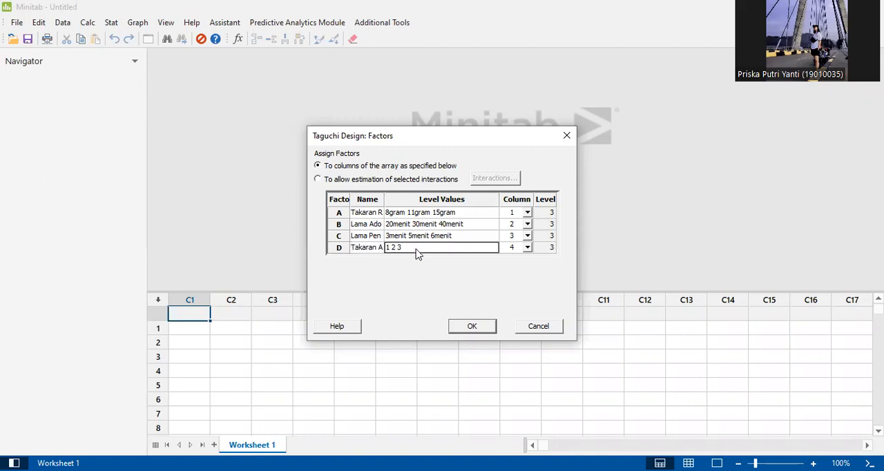
{"action": "key", "text": "BackSpace"}
{"action": "key", "text": "BackSpace"}
{"action": "key", "text": "BackSpace"}
{"action": "key", "text": "BackSpace"}
{"action": "key", "text": "BackSpace"}
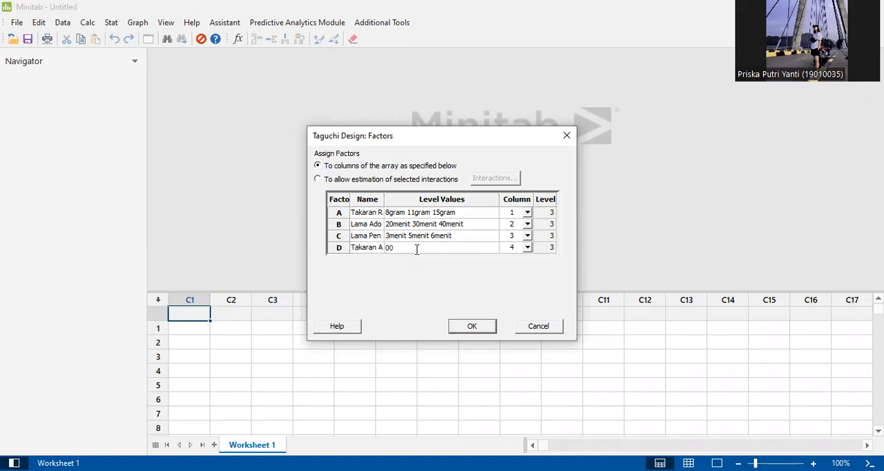
{"action": "type", "text": "200mL 400mL 600mL"}
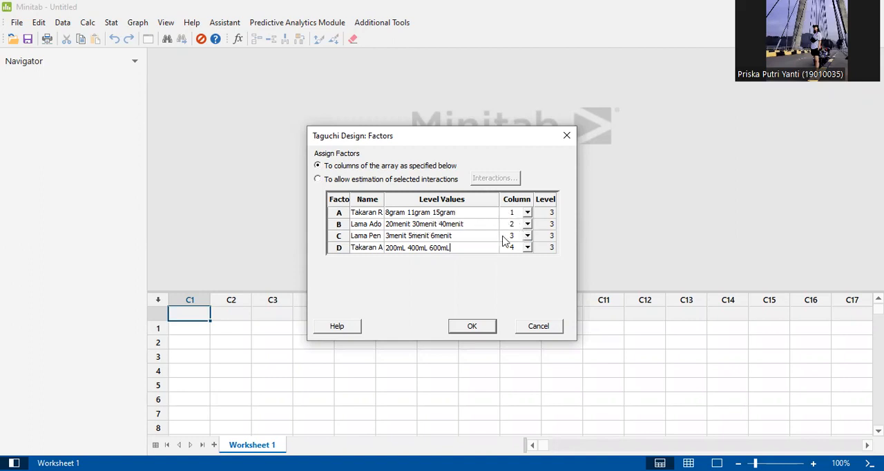
- Accept the factor definitions and generate the Taguchi design, keeping the option to store the design in the worksheet
{"action": "left_click", "coordinate": [481, 328]}
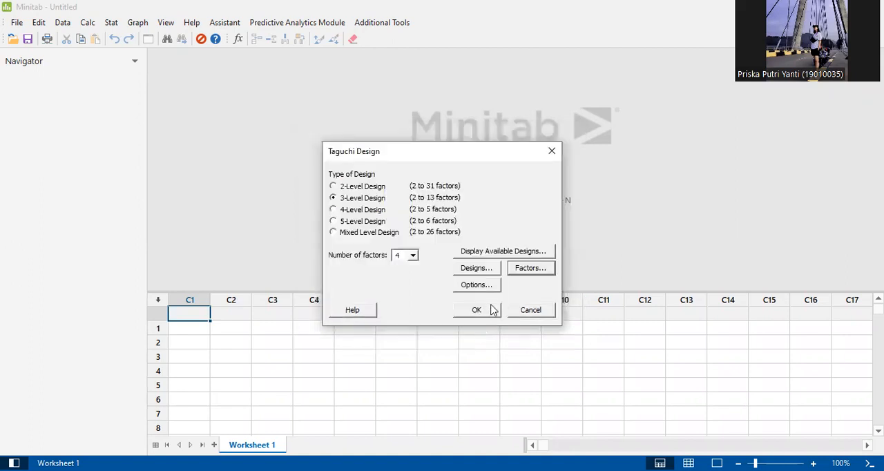
{"action": "left_click", "coordinate": [483, 285]}
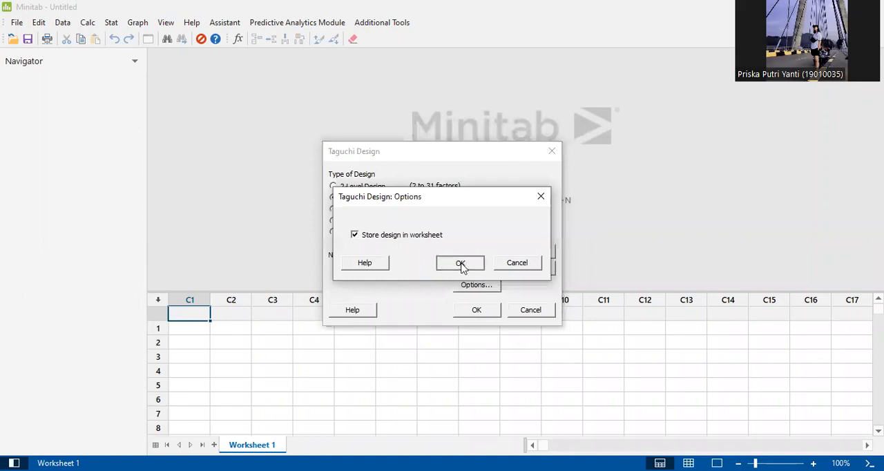
{"action": "left_click", "coordinate": [461, 265]}
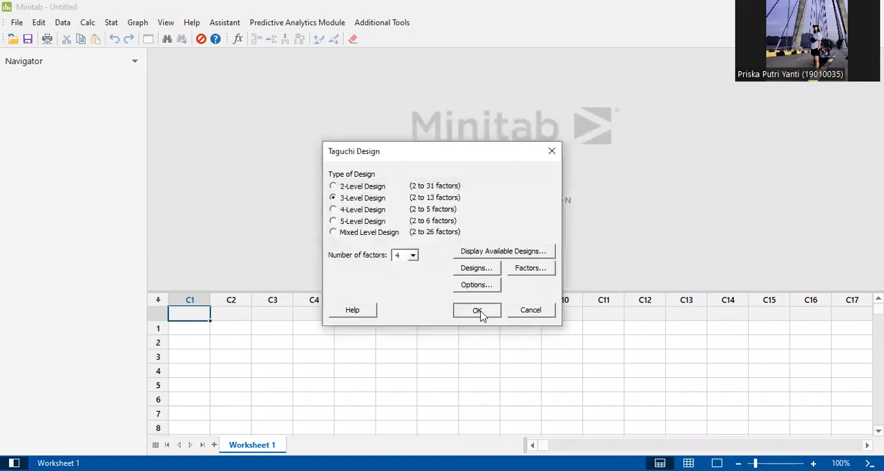
{"action": "left_click", "coordinate": [478, 311]}
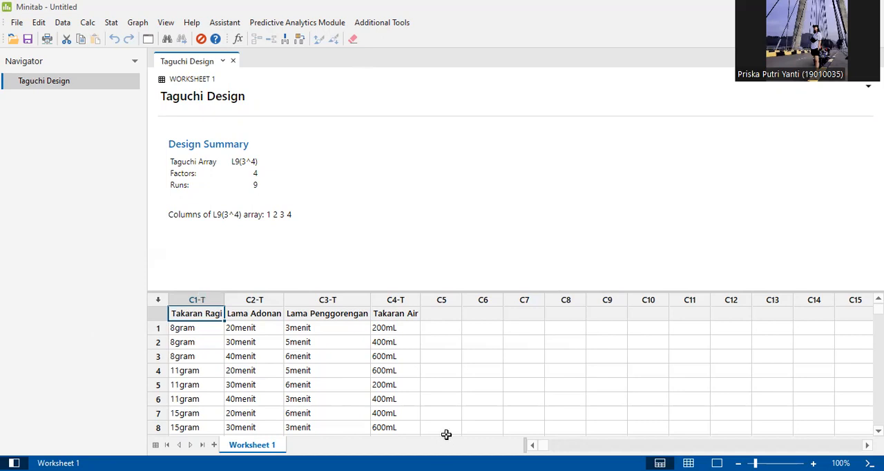
- Switch to PowerPoint and open the "Tabel Hasil Eksperiment" slide to consult the Y1, Y2 and Y3 results of each run
{"action": "left_click", "coordinate": [440, 58]}
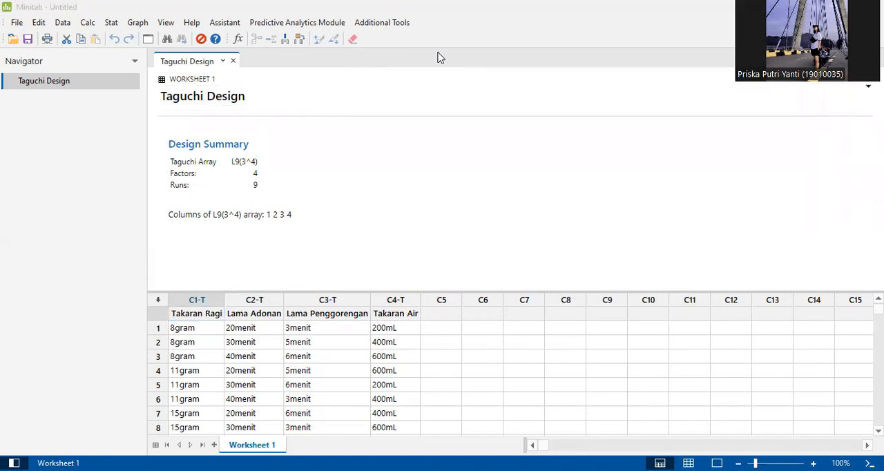
{"action": "left_click", "coordinate": [79, 351]}
{"action": "scroll", "coordinate": [78, 351], "scroll_direction": "down", "scroll_amount": 2}
{"action": "left_click", "coordinate": [83, 380]}
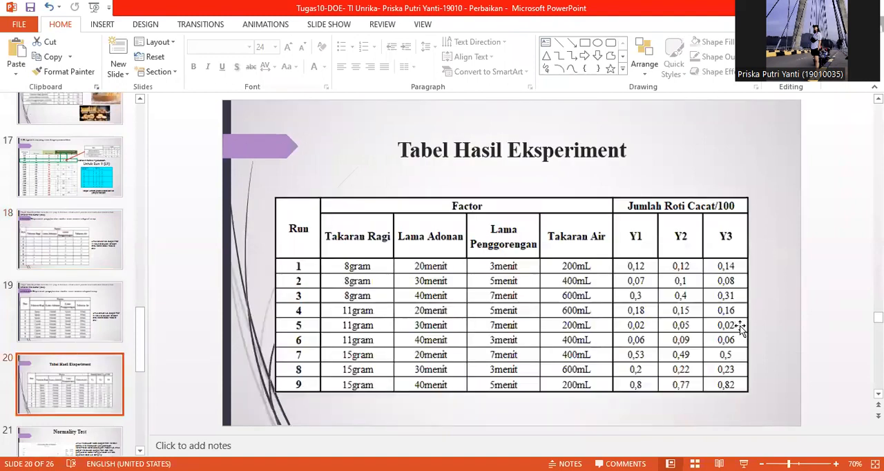
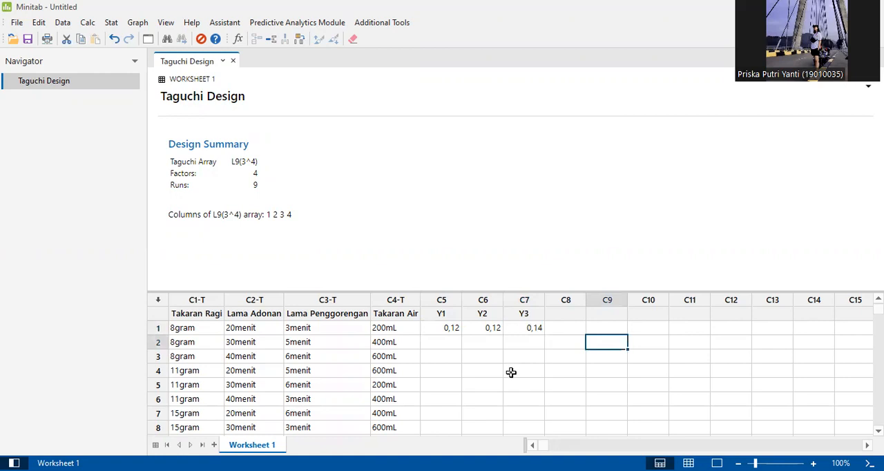
- Paste the copied Y1, Y2 and Y3 headings and experiment results into columns C5 to C7 of the Minitab worksheet
{"action": "left_click", "coordinate": [400, 433]}
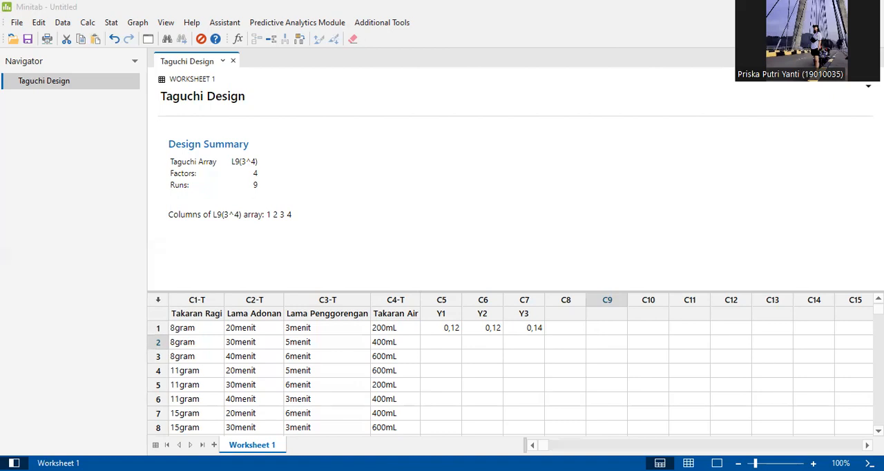
{"action": "left_click", "coordinate": [445, 314]}
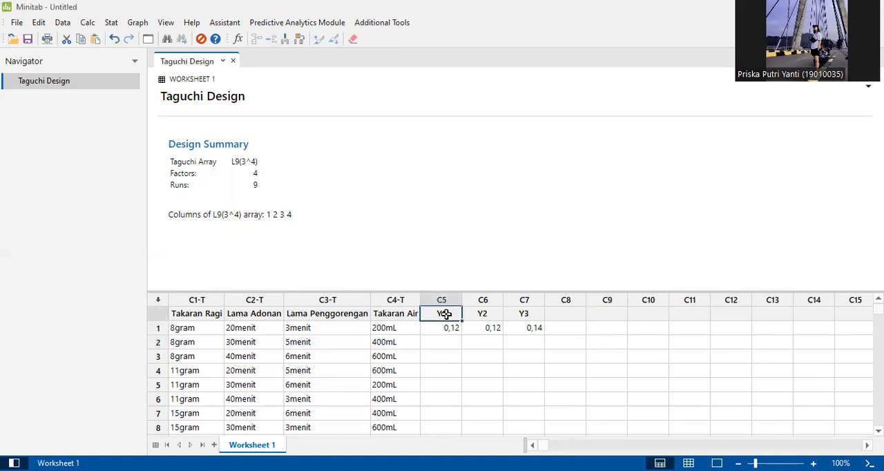
{"action": "key", "text": "ctrl+v"}
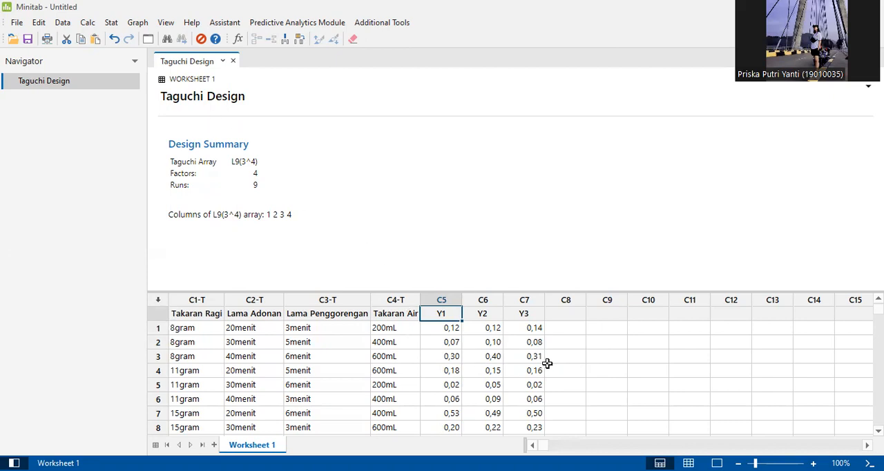
{"action": "scroll", "coordinate": [547, 361], "scroll_direction": "down", "scroll_amount": 3}
{"action": "scroll", "coordinate": [547, 361], "scroll_direction": "up", "scroll_amount": 3}
- Start Analyze Taguchi Design and choose Y1, Y2 and Y3 as the response data columns
{"action": "left_click", "coordinate": [113, 24]}
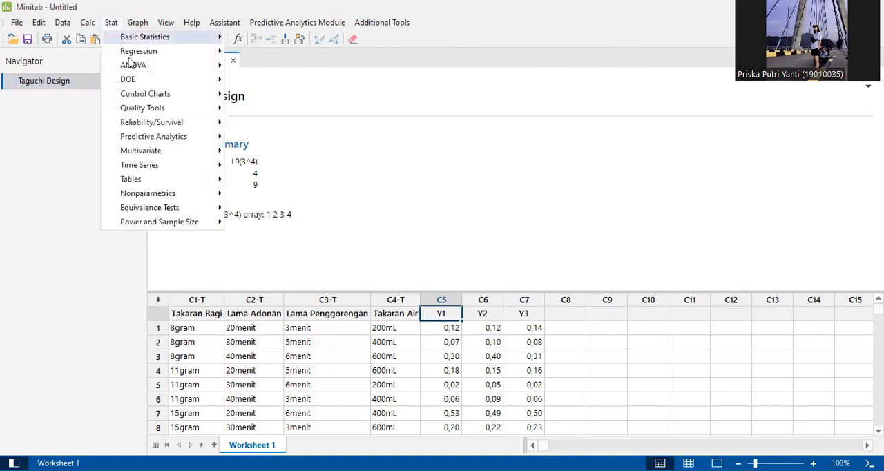
{"action": "mouse_move", "coordinate": [138, 70]}
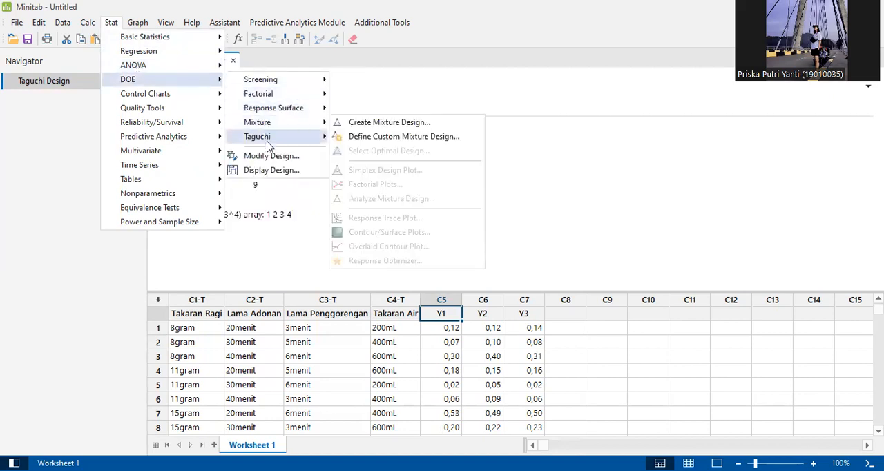
{"action": "mouse_move", "coordinate": [268, 145]}
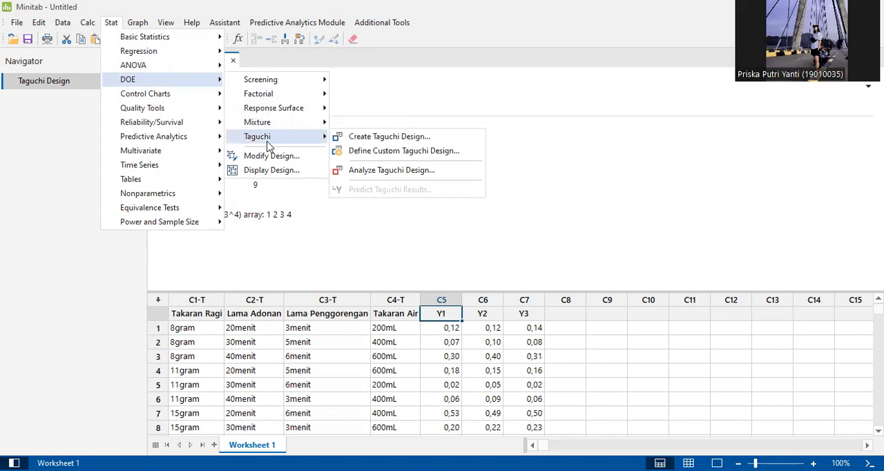
{"action": "left_click", "coordinate": [380, 174]}
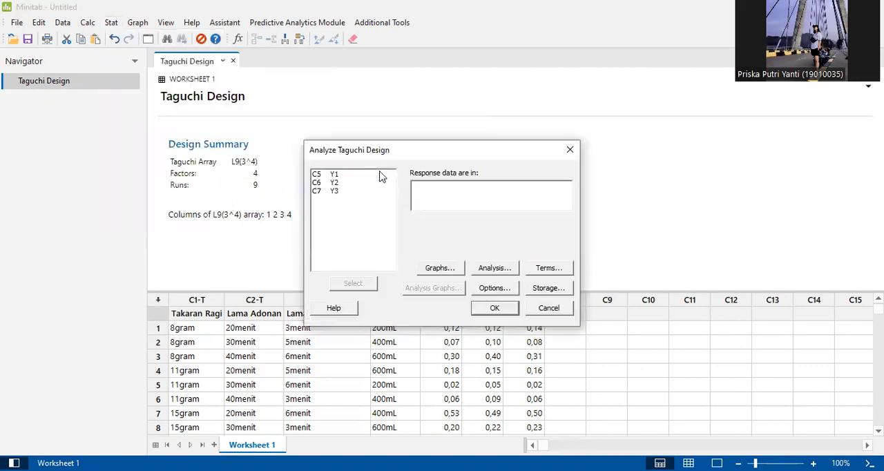
{"action": "left_click", "coordinate": [336, 175]}
{"action": "double_click", "coordinate": [336, 175]}
{"action": "double_click", "coordinate": [337, 183]}
{"action": "double_click", "coordinate": [337, 192]}
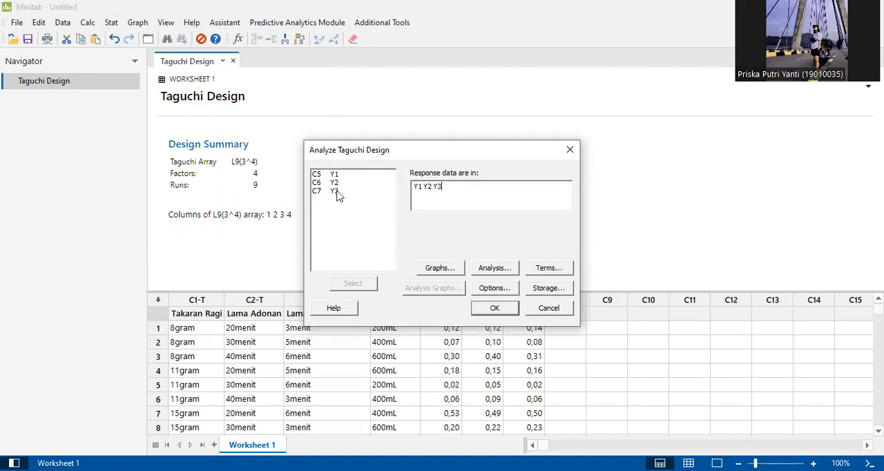
- Keep the graphs and response tables for signal-to-noise ratios and means, and accept the four main-factor terms
{"action": "left_click", "coordinate": [451, 266]}
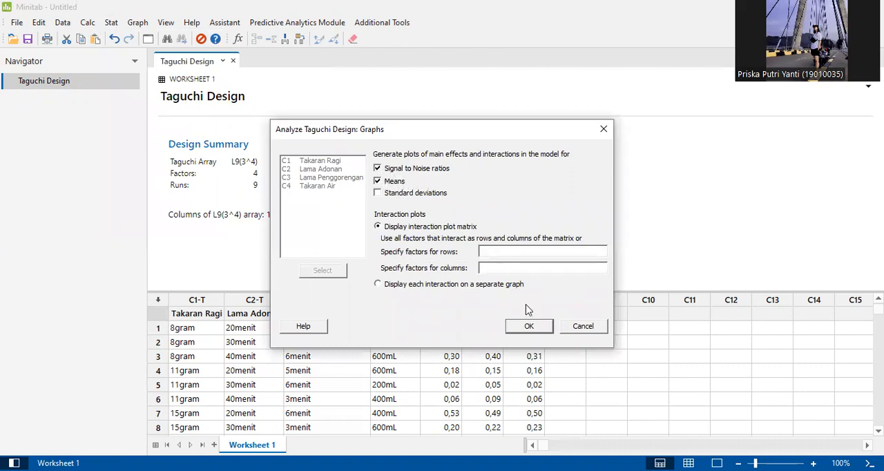
{"action": "left_click", "coordinate": [529, 328]}
{"action": "left_click", "coordinate": [494, 269]}
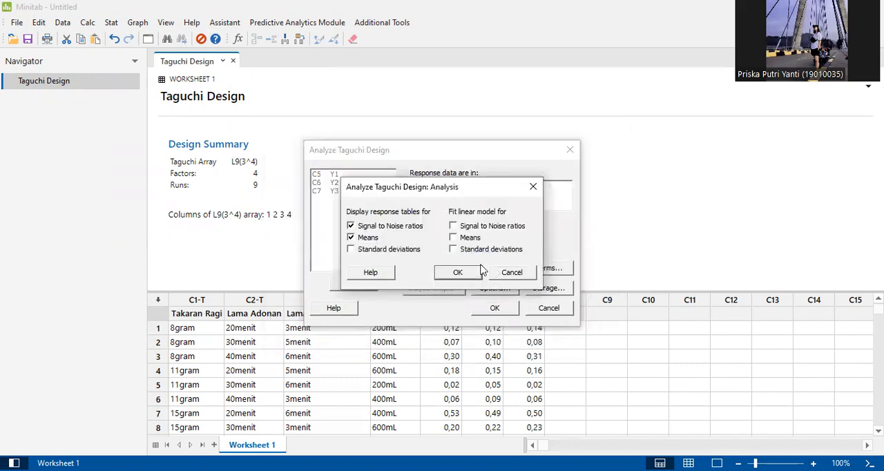
{"action": "left_click", "coordinate": [462, 276]}
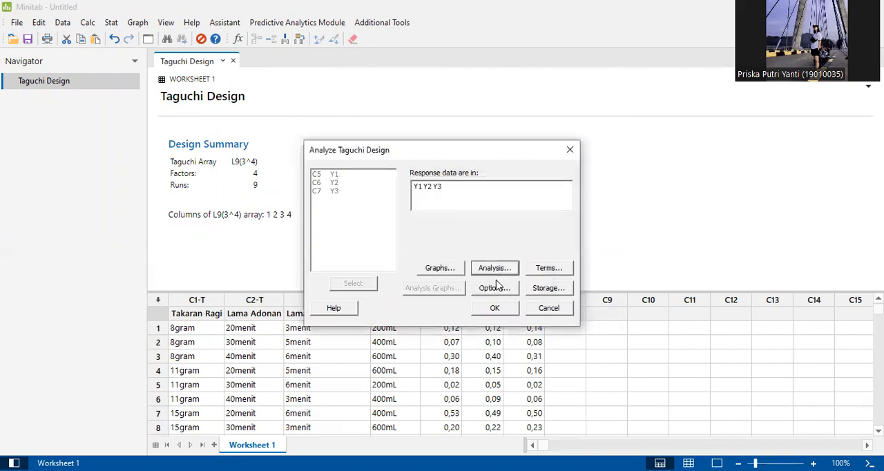
{"action": "left_click", "coordinate": [548, 269]}
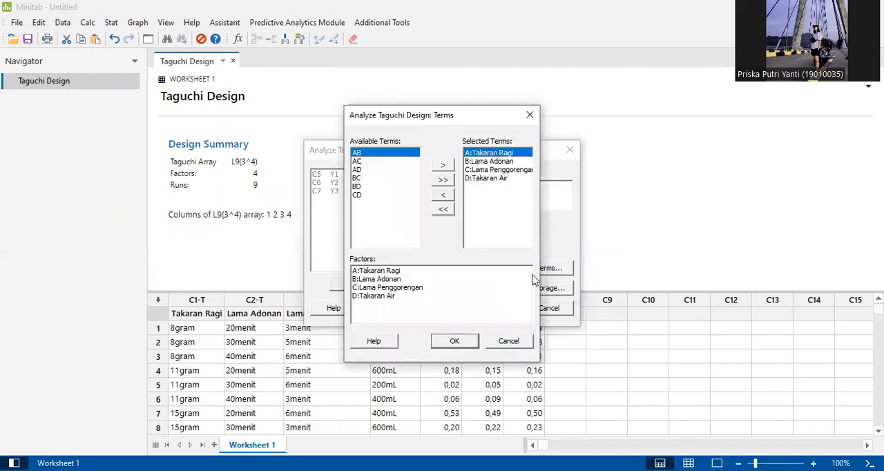
{"action": "left_click", "coordinate": [453, 341]}
- Set the signal-to-noise ratio for the analysis to "Smaller is better"
{"action": "left_click", "coordinate": [494, 289]}
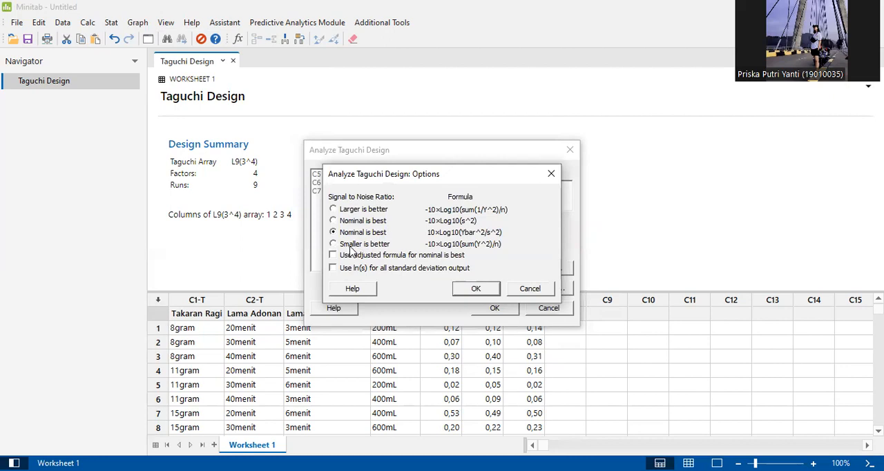
{"action": "left_click", "coordinate": [353, 247]}
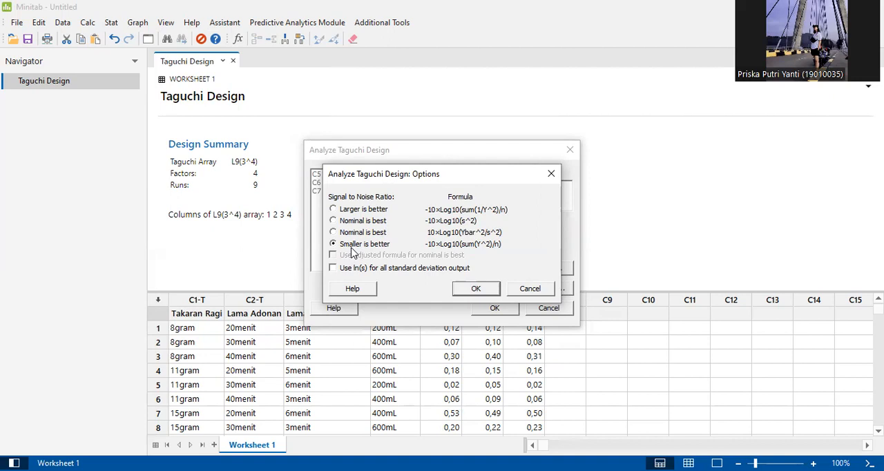
{"action": "left_click", "coordinate": [475, 291]}
{"action": "left_click", "coordinate": [474, 290]}
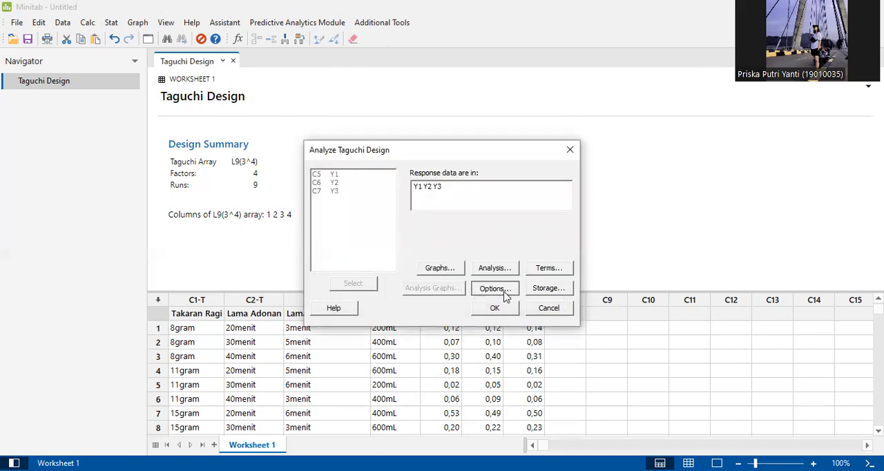
{"action": "left_click", "coordinate": [503, 293]}
{"action": "left_click", "coordinate": [481, 293]}
- Store the signal-to-noise ratios and means in the worksheet and run the Taguchi analysis
{"action": "left_click", "coordinate": [550, 289]}
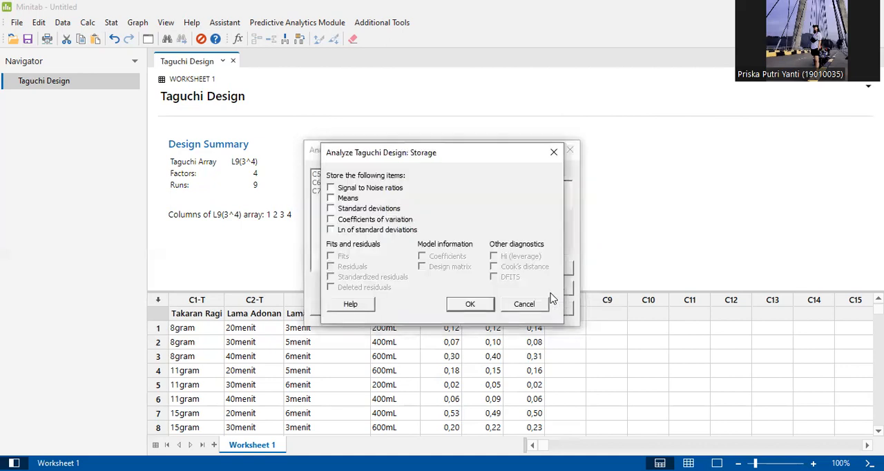
{"action": "left_click", "coordinate": [352, 191]}
{"action": "left_click", "coordinate": [493, 307]}
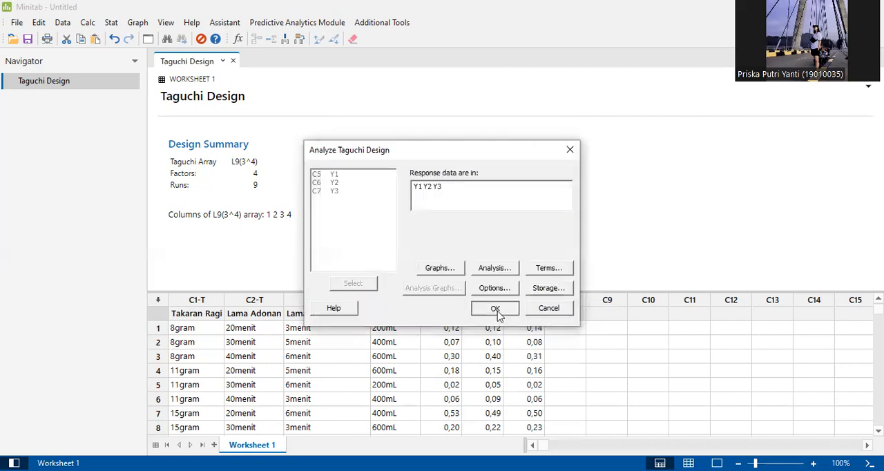
{"action": "left_click", "coordinate": [495, 309]}
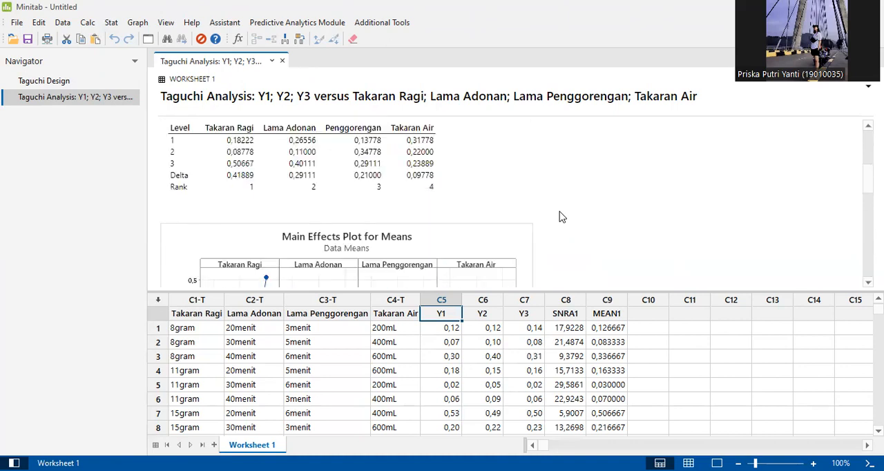
- Examine the response table for means and the main effects plots for means and SN ratios
{"action": "scroll", "coordinate": [560, 218], "scroll_direction": "down", "scroll_amount": 3}
{"action": "scroll", "coordinate": [561, 218], "scroll_direction": "down", "scroll_amount": 4}
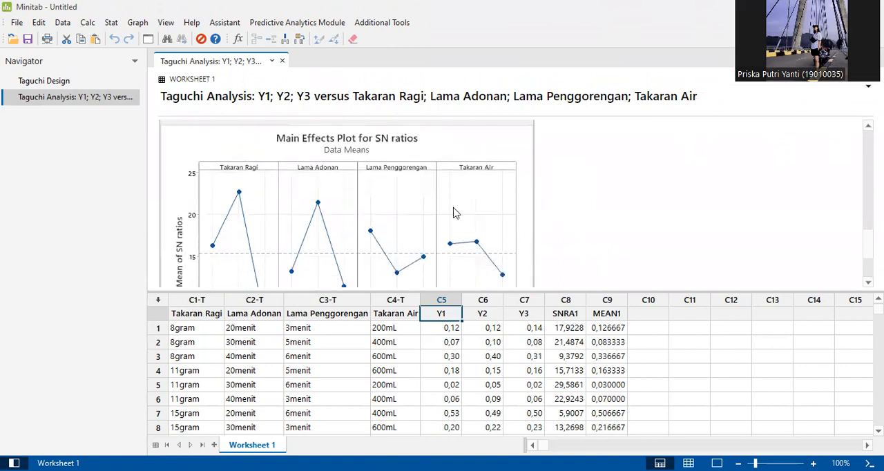
{"action": "scroll", "coordinate": [452, 211], "scroll_direction": "up", "scroll_amount": 5}
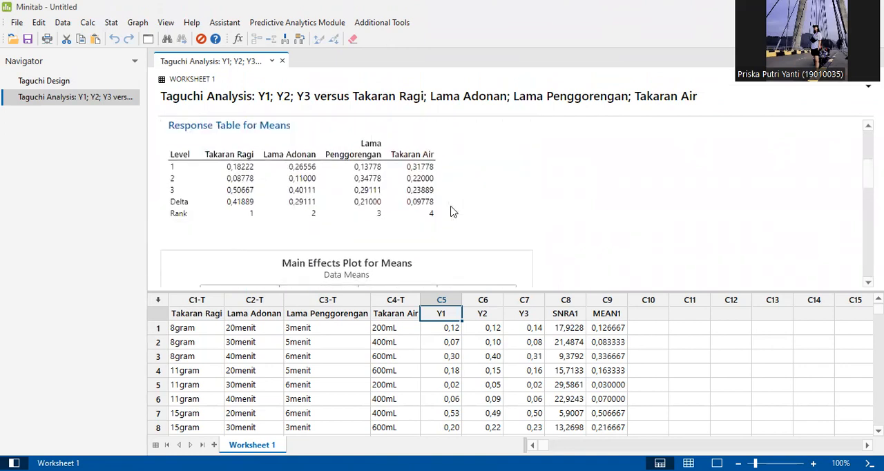
{"action": "scroll", "coordinate": [453, 212], "scroll_direction": "down", "scroll_amount": 5}
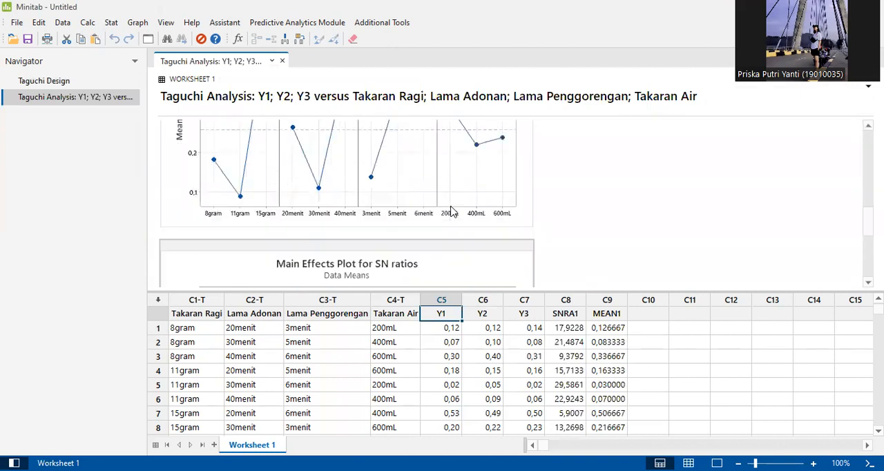
{"action": "scroll", "coordinate": [452, 211], "scroll_direction": "down", "scroll_amount": 3}
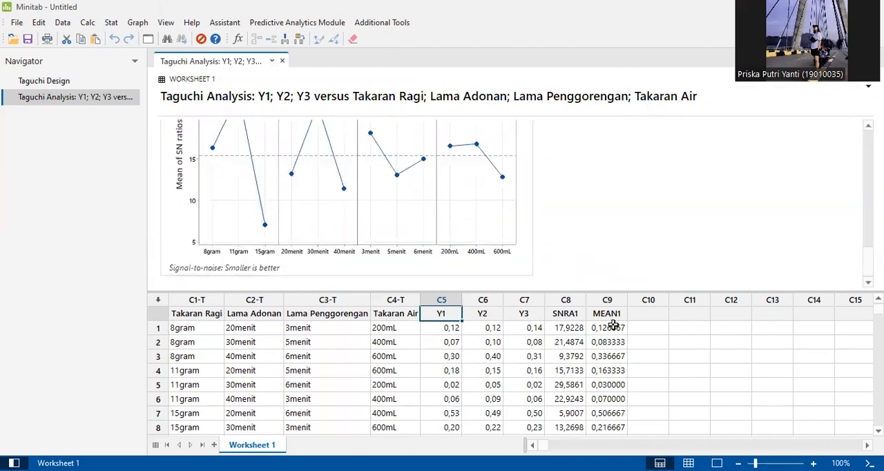
- Run an Anderson-Darling normality test on the MEAN1 column without percentile lines
{"action": "left_click", "coordinate": [112, 23]}
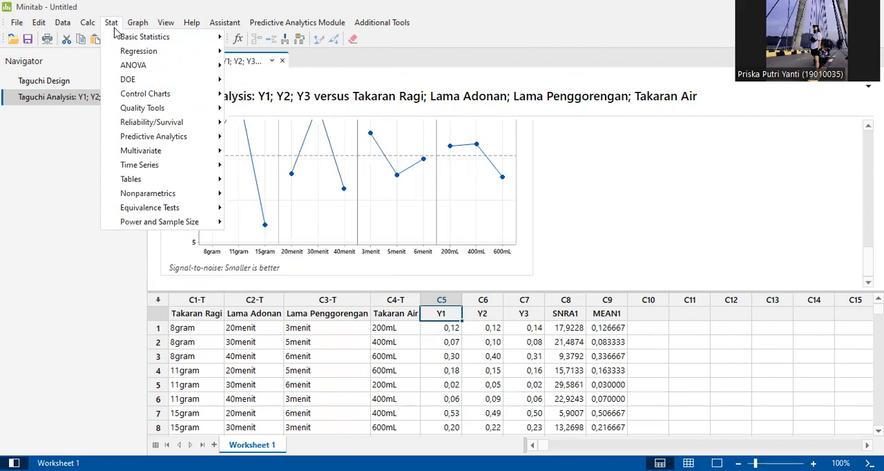
{"action": "mouse_move", "coordinate": [123, 69]}
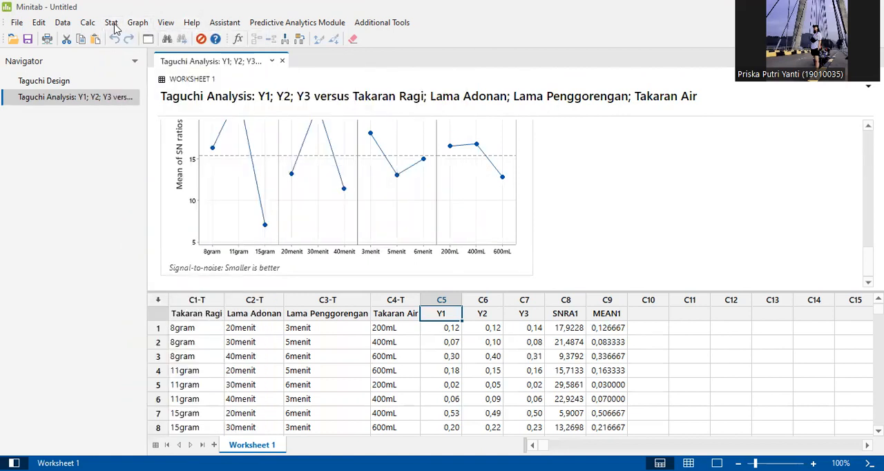
{"action": "mouse_move", "coordinate": [114, 27]}
{"action": "mouse_move", "coordinate": [123, 41]}
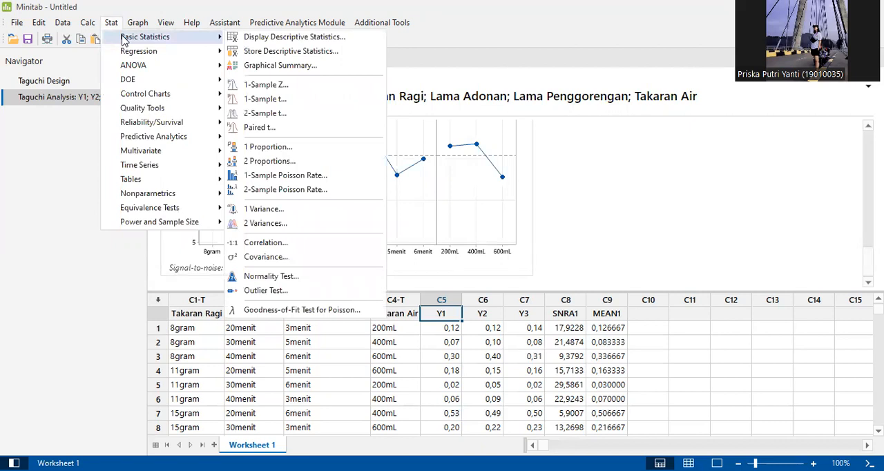
{"action": "left_click", "coordinate": [307, 282]}
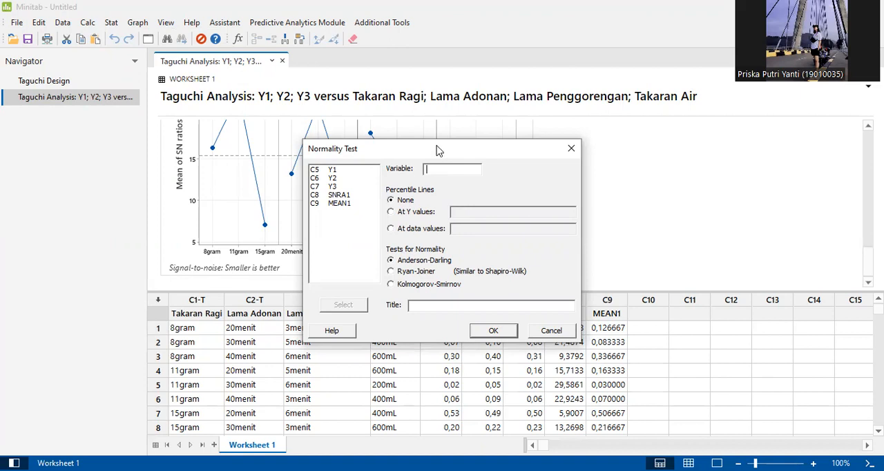
{"action": "left_click_drag", "start_coordinate": [428, 145], "coordinate": [340, 54]}
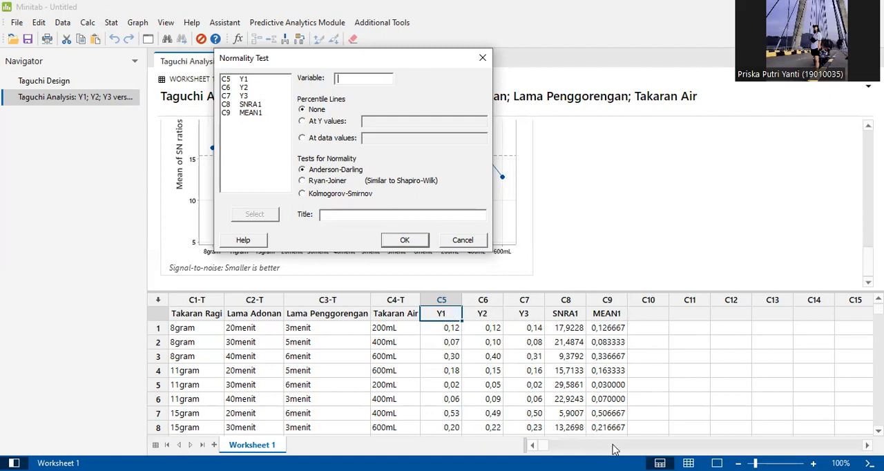
{"action": "left_click", "coordinate": [242, 114]}
{"action": "double_click", "coordinate": [241, 114]}
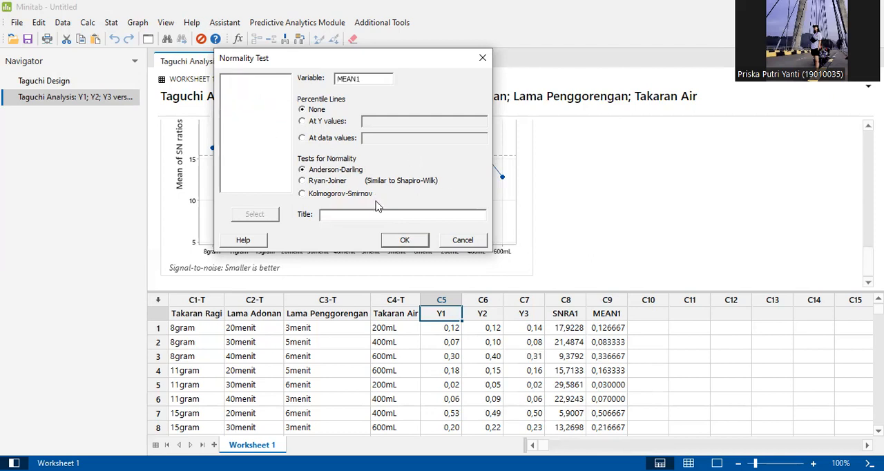
{"action": "left_click", "coordinate": [419, 246]}
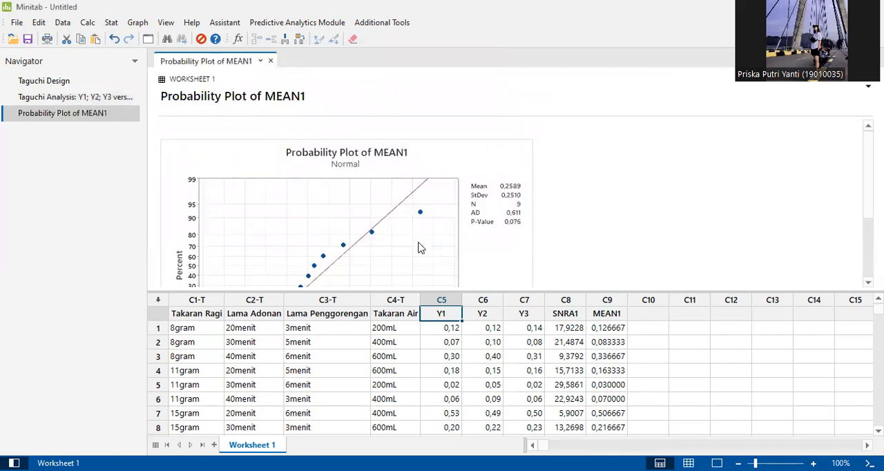
- Enlarge the output area to examine the whole probability plot of MEAN1 and its statistics
{"action": "scroll", "coordinate": [420, 247], "scroll_direction": "down", "scroll_amount": 1}
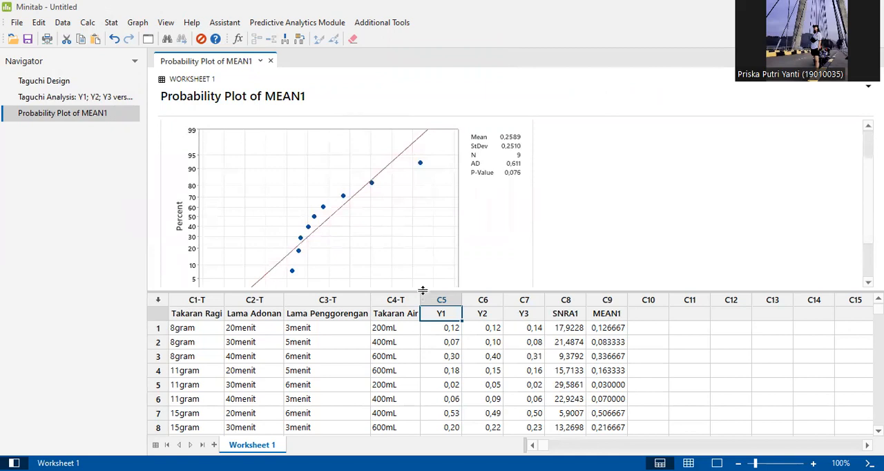
{"action": "left_click_drag", "start_coordinate": [424, 291], "coordinate": [424, 336]}
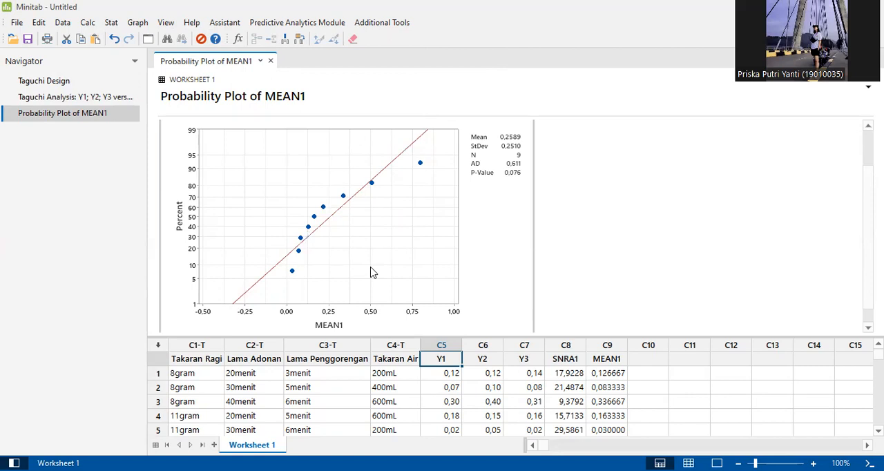
{"action": "scroll", "coordinate": [371, 272], "scroll_direction": "down", "scroll_amount": 1}
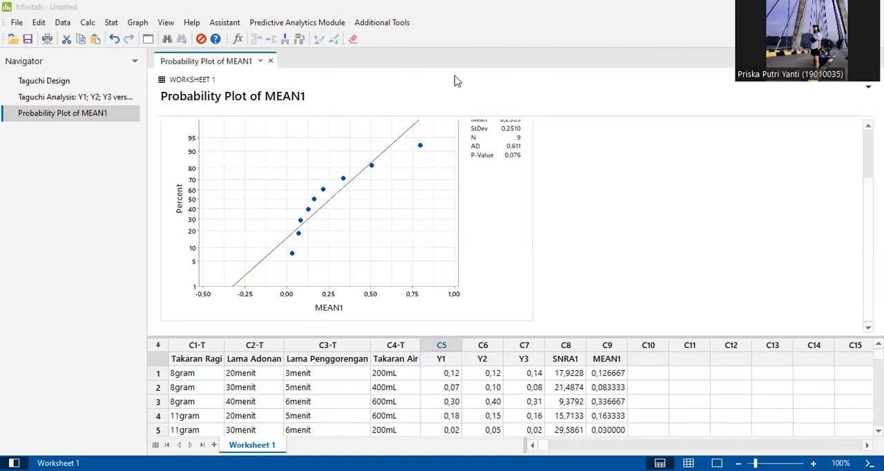
- Switch to PowerPoint and open the "Normality Test" slide to read the interpretation of the probability plot
{"action": "key", "text": "alt+Tab"}
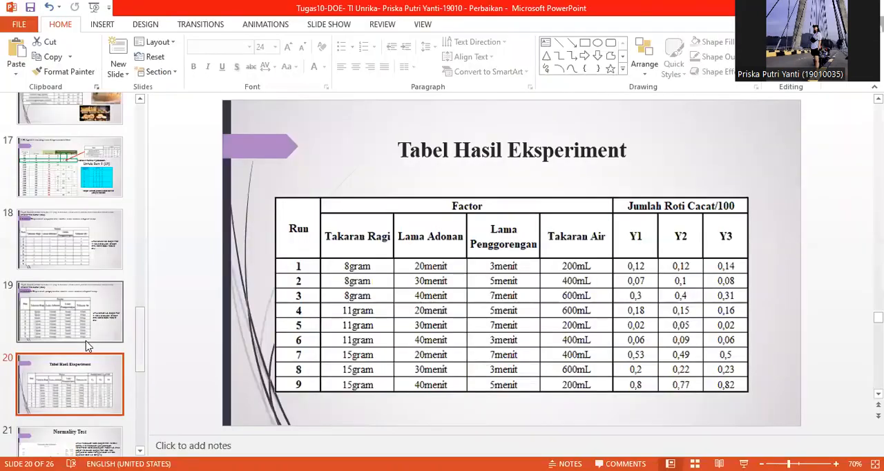
{"action": "scroll", "coordinate": [86, 339], "scroll_direction": "down", "scroll_amount": 2}
{"action": "left_click", "coordinate": [87, 343]}
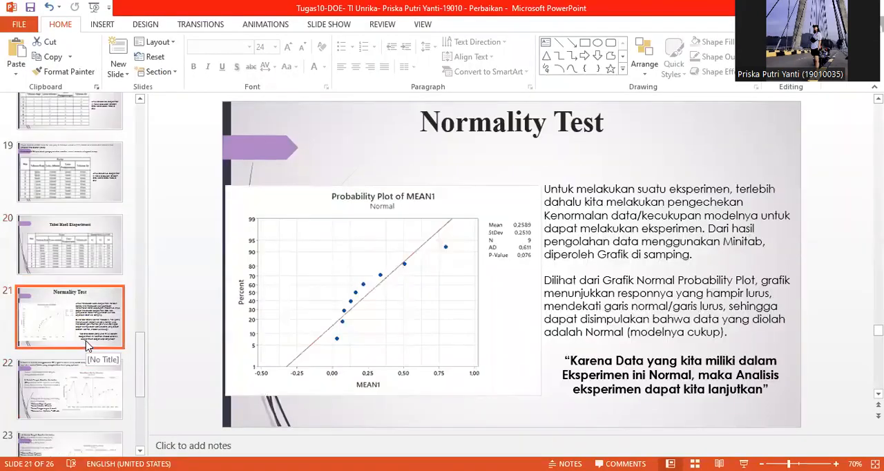